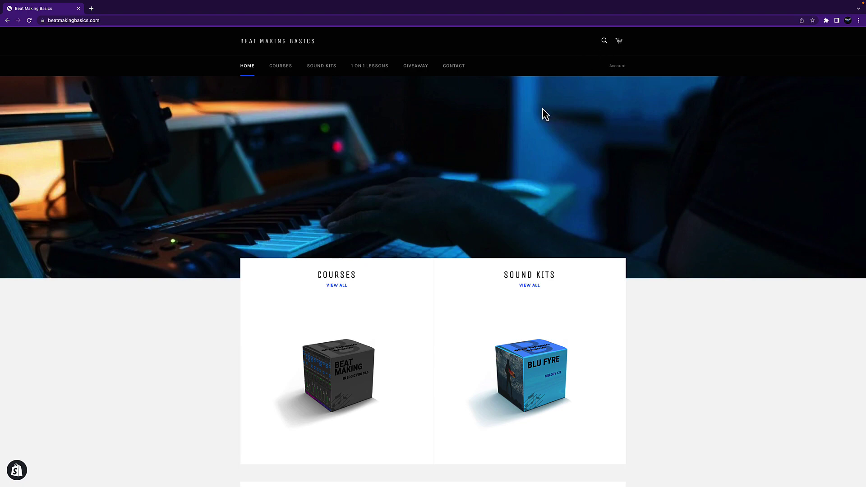
- Go to the Beat Making In Logic Pro 10.5 course page from Courses
{"action": "scroll", "coordinate": [545, 112], "scroll_direction": "down", "scroll_amount": 10}
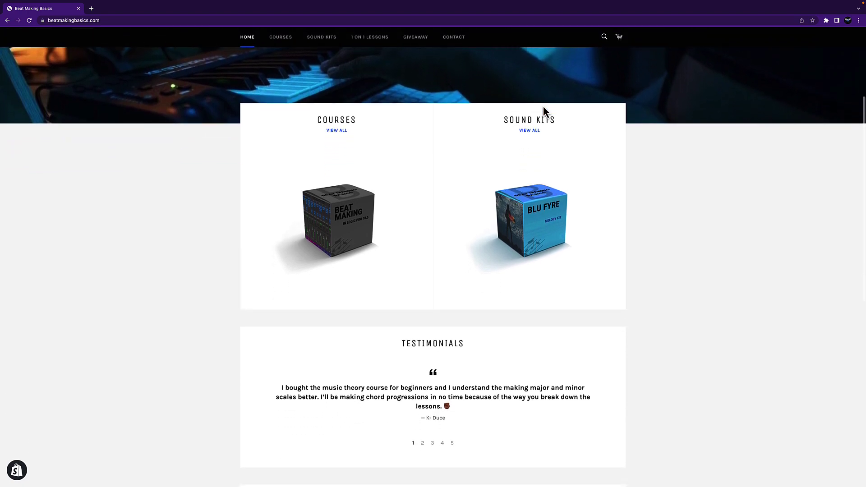
{"action": "scroll", "coordinate": [545, 112], "scroll_direction": "down", "scroll_amount": 5}
{"action": "scroll", "coordinate": [545, 112], "scroll_direction": "up", "scroll_amount": 15}
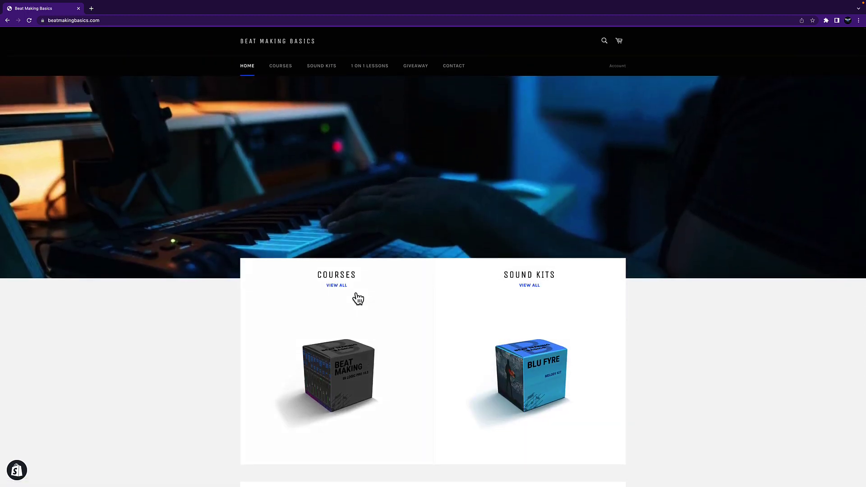
{"action": "left_click", "coordinate": [332, 341]}
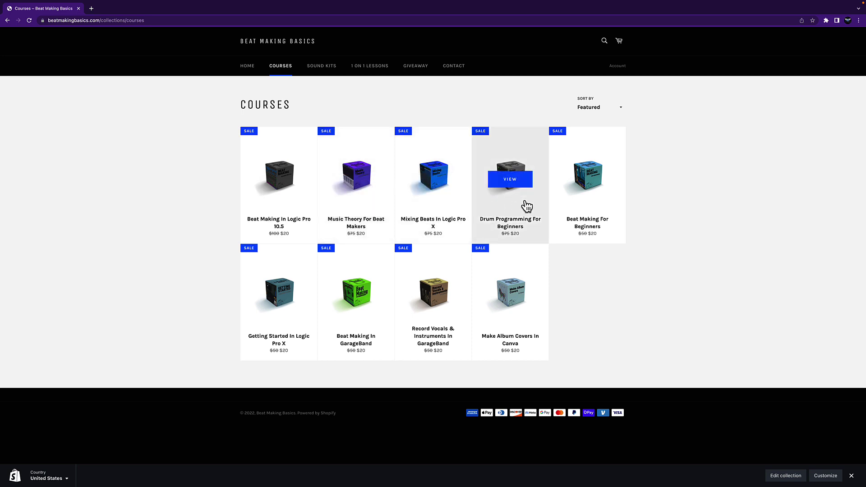
{"action": "left_click", "coordinate": [265, 199]}
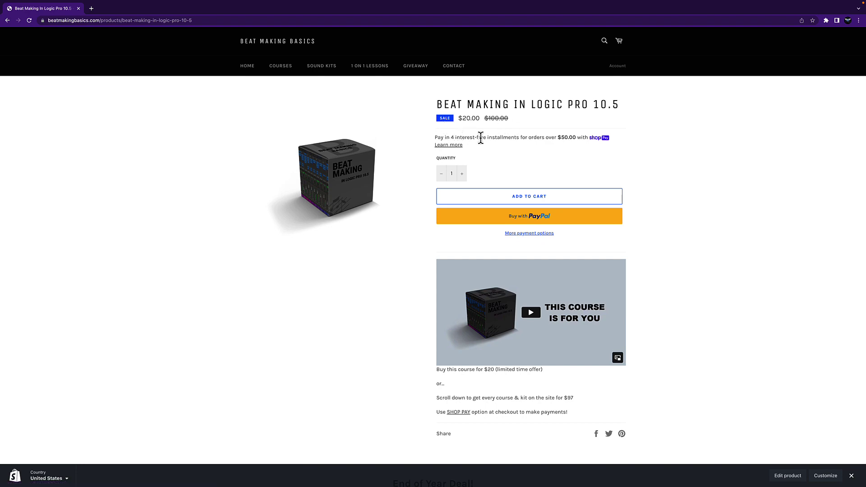
- Add the $97.00 End of Year Deal bundle to the cart
{"action": "scroll", "coordinate": [515, 180], "scroll_direction": "down", "scroll_amount": 3}
{"action": "scroll", "coordinate": [515, 183], "scroll_direction": "down", "scroll_amount": 6}
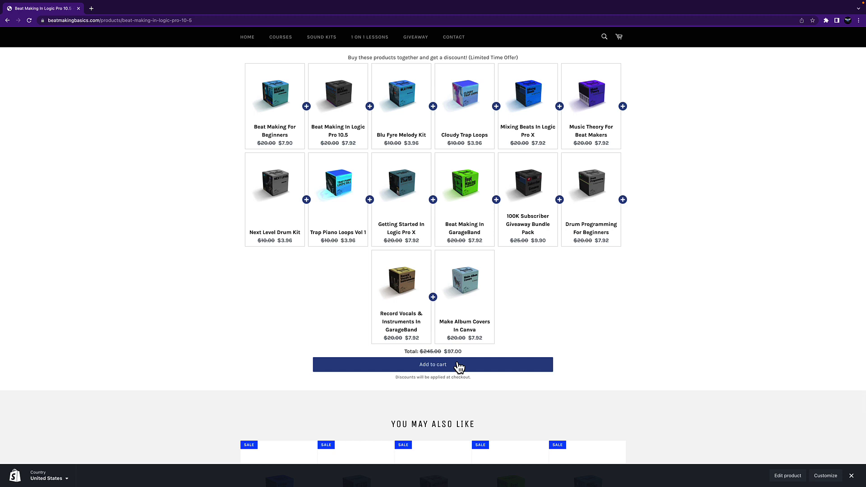
{"action": "left_click", "coordinate": [452, 367]}
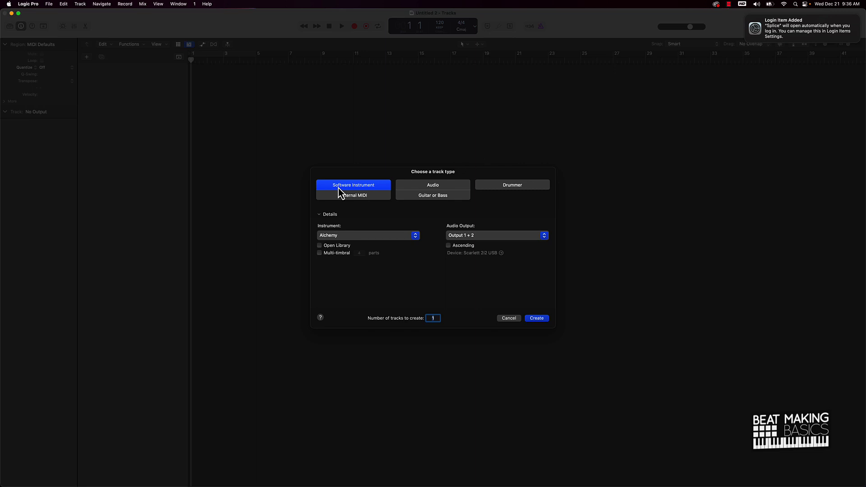
- Create a Software Instrument track with Alchemy as its instrument
{"action": "left_click", "coordinate": [335, 235]}
{"action": "mouse_move", "coordinate": [367, 267]}
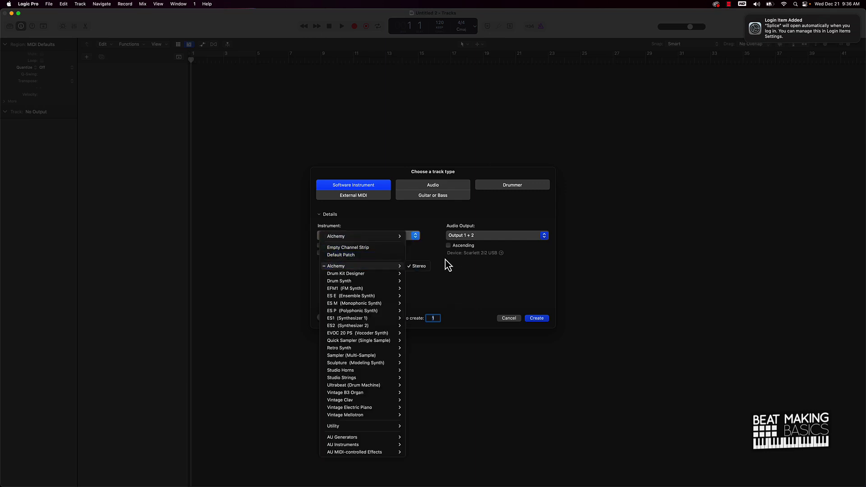
{"action": "left_click", "coordinate": [536, 320]}
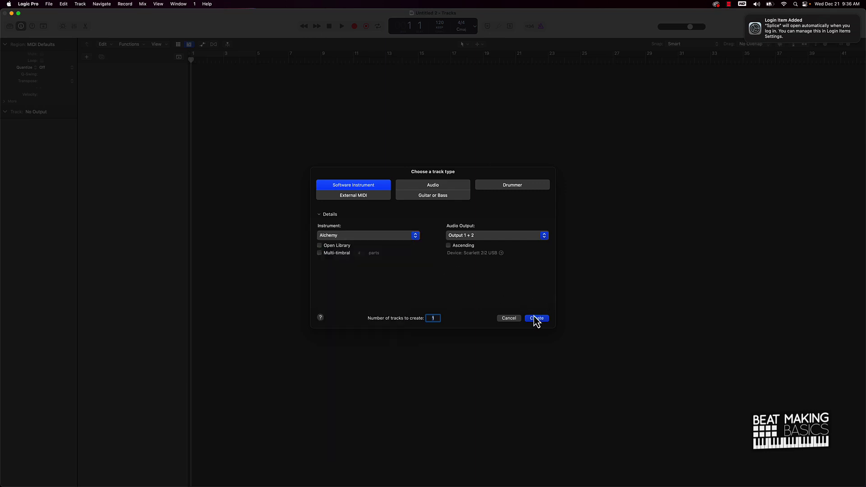
{"action": "left_click", "coordinate": [537, 320]}
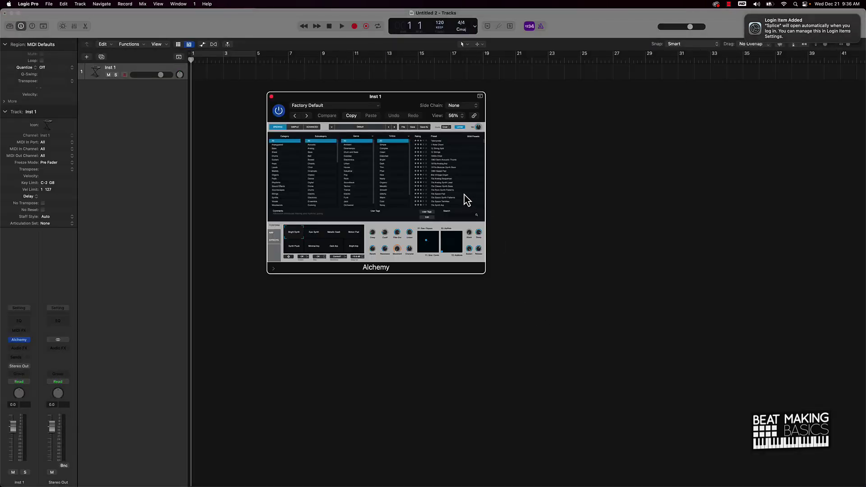
- Audition Alchemy's Bell presets, then load Light Bulbs onto the track
{"action": "left_click", "coordinate": [323, 157]}
{"action": "scroll", "coordinate": [442, 188], "scroll_direction": "down", "scroll_amount": 10}
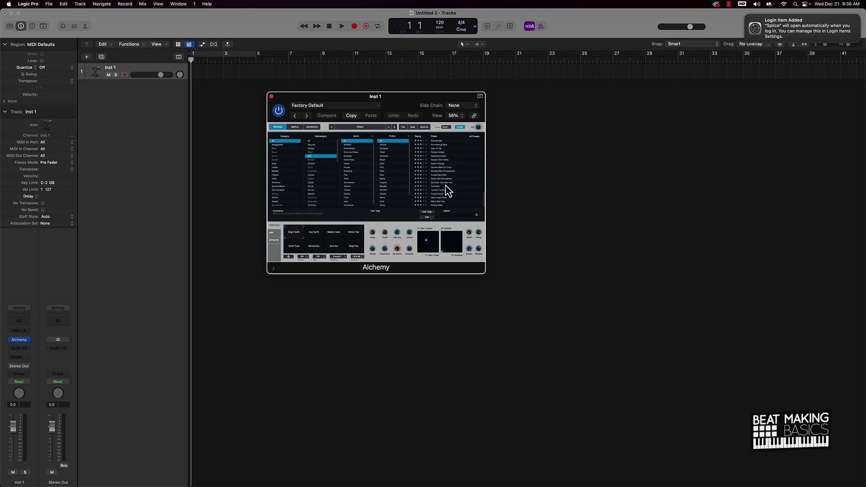
{"action": "scroll", "coordinate": [444, 185], "scroll_direction": "up", "scroll_amount": 8}
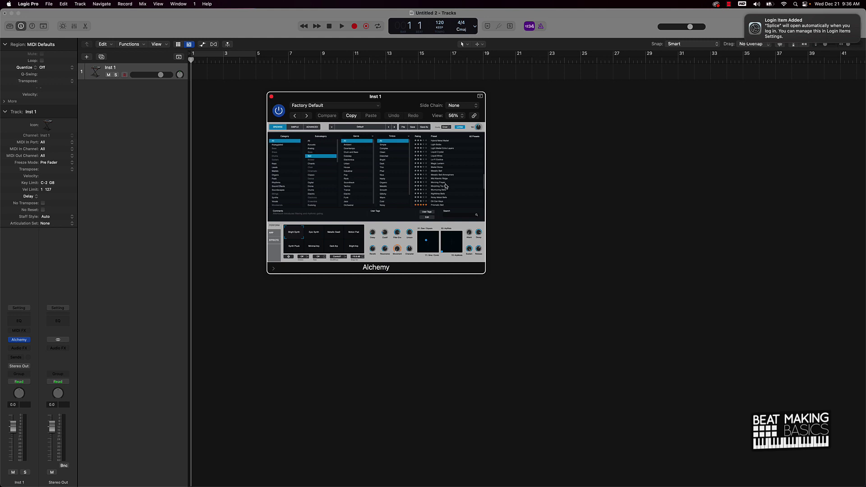
{"action": "left_click", "coordinate": [439, 172]}
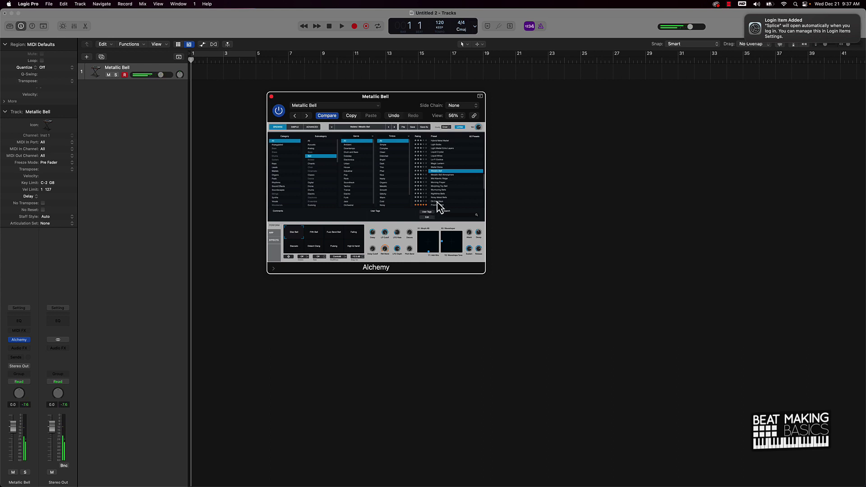
{"action": "left_click", "coordinate": [436, 201]}
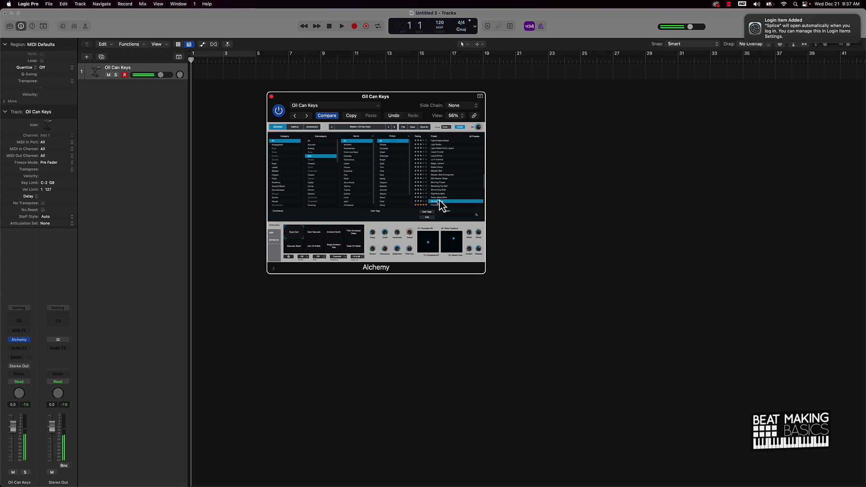
{"action": "left_click", "coordinate": [440, 148]}
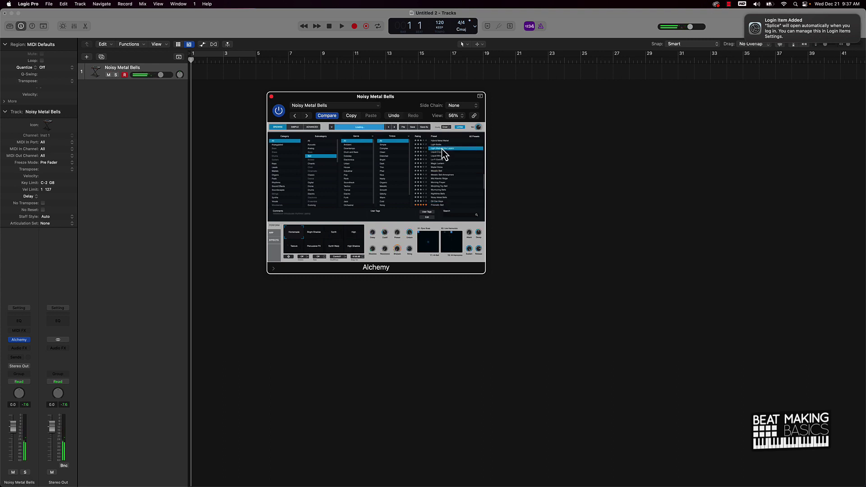
{"action": "left_click", "coordinate": [442, 145]}
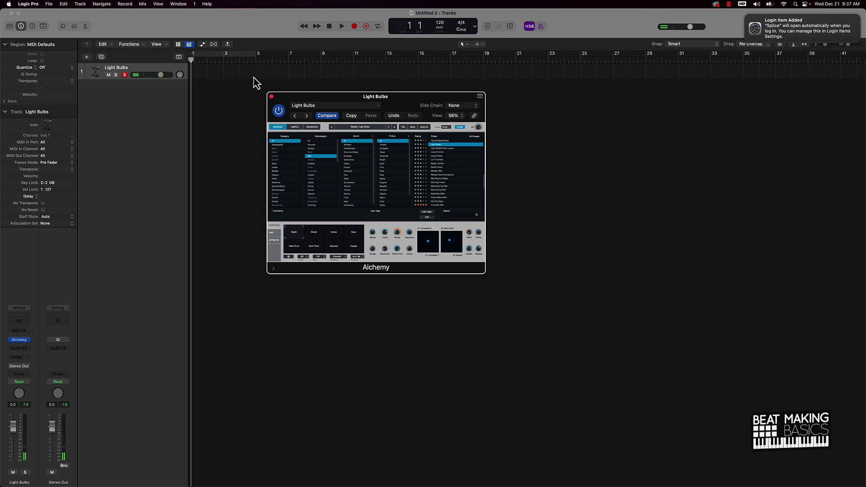
- Close Alchemy, disarm recording, and show an enlarged Step Sequencer for Light Bulbs
{"action": "left_click", "coordinate": [272, 96]}
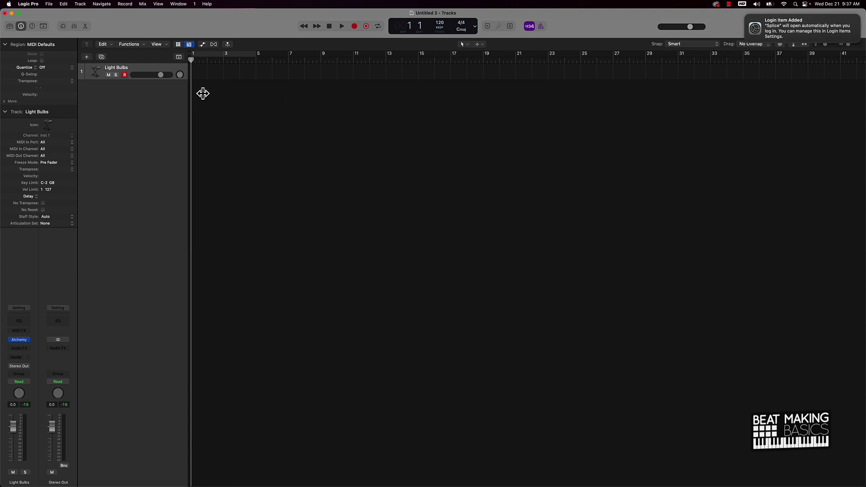
{"action": "left_click", "coordinate": [125, 75]}
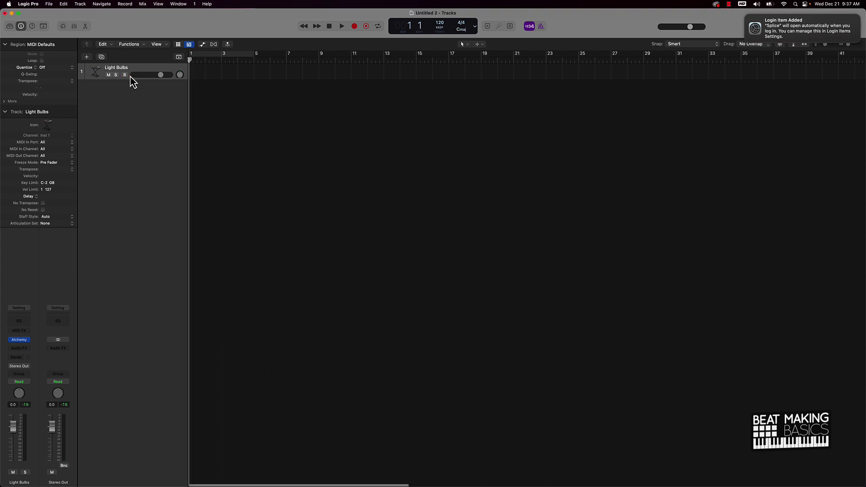
{"action": "left_click", "coordinate": [85, 27]}
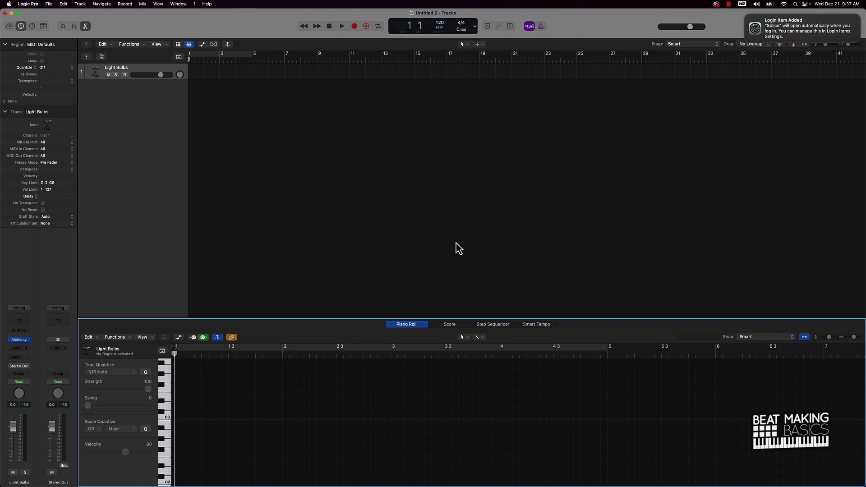
{"action": "left_click", "coordinate": [494, 325]}
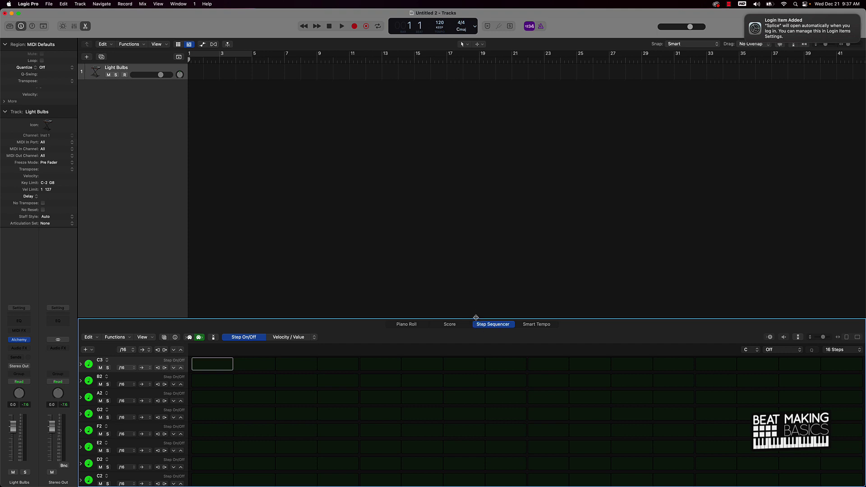
{"action": "left_click_drag", "start_coordinate": [476, 318], "coordinate": [471, 243]}
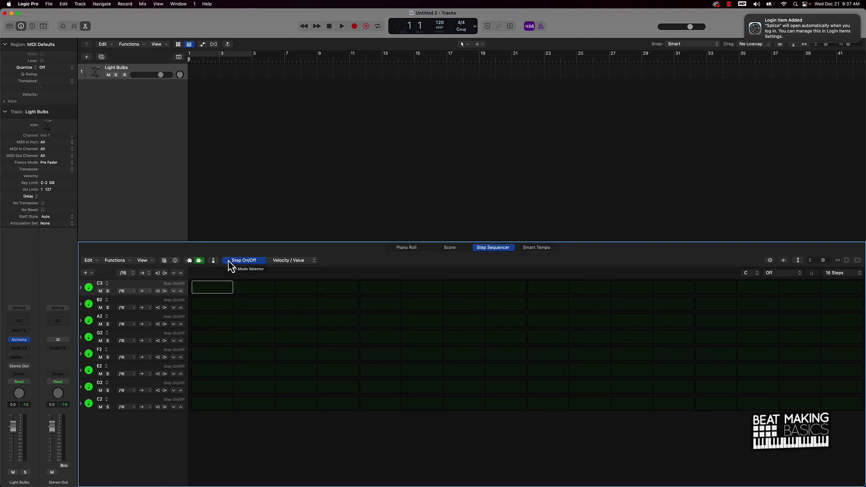
- Show the pattern settings and set the pattern length to 32 Steps
{"action": "left_click", "coordinate": [175, 261]}
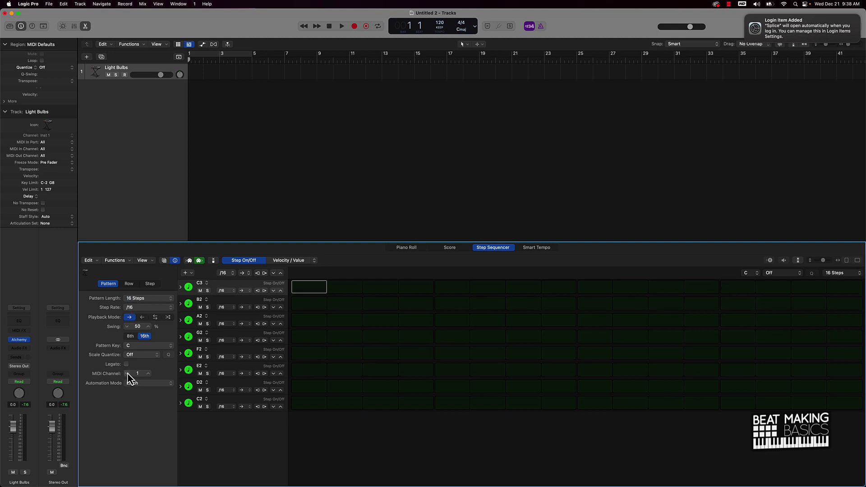
{"action": "left_click", "coordinate": [175, 261]}
{"action": "left_click", "coordinate": [175, 261]}
{"action": "left_click", "coordinate": [137, 299]}
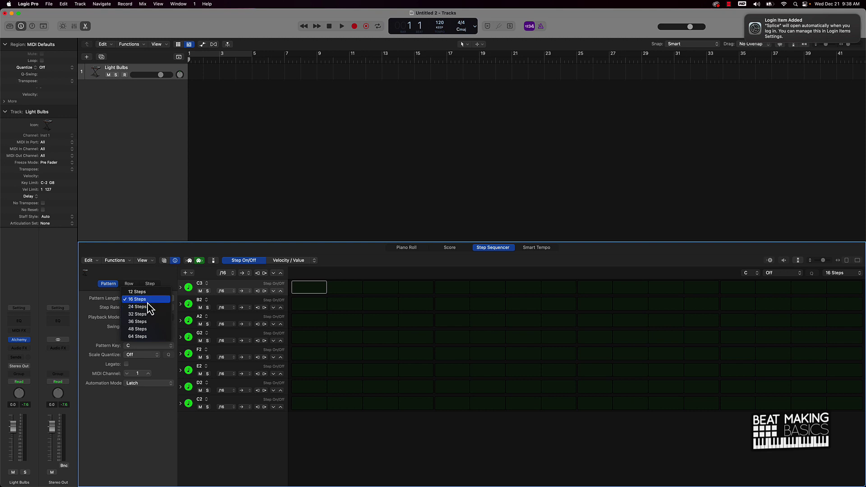
{"action": "left_click", "coordinate": [144, 314]}
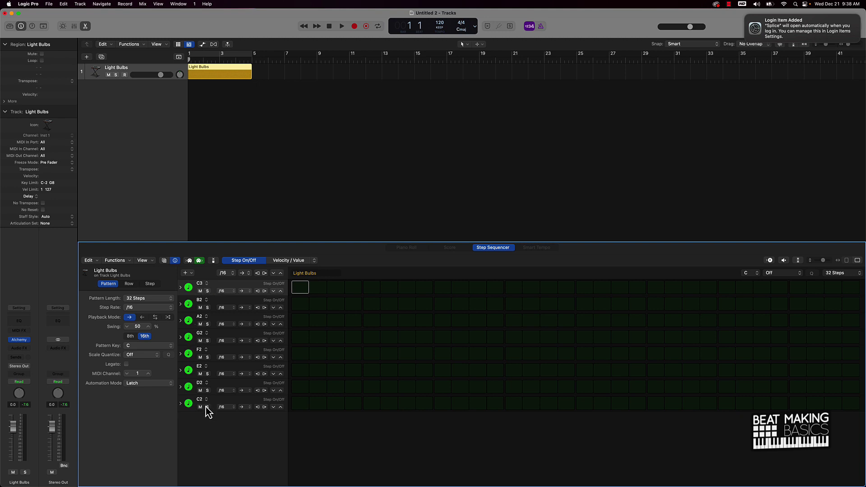
- Set the pattern key to F#, going through C# first
{"action": "left_click", "coordinate": [153, 347]}
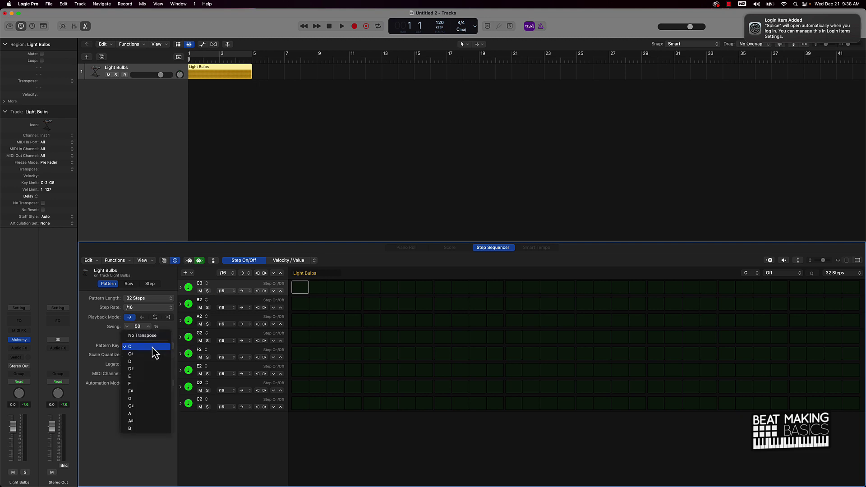
{"action": "left_click", "coordinate": [151, 354]}
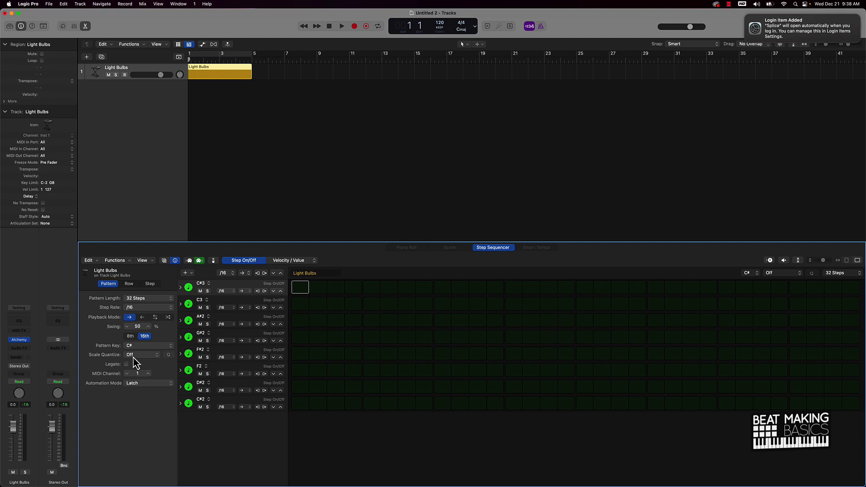
{"action": "left_click", "coordinate": [140, 346]}
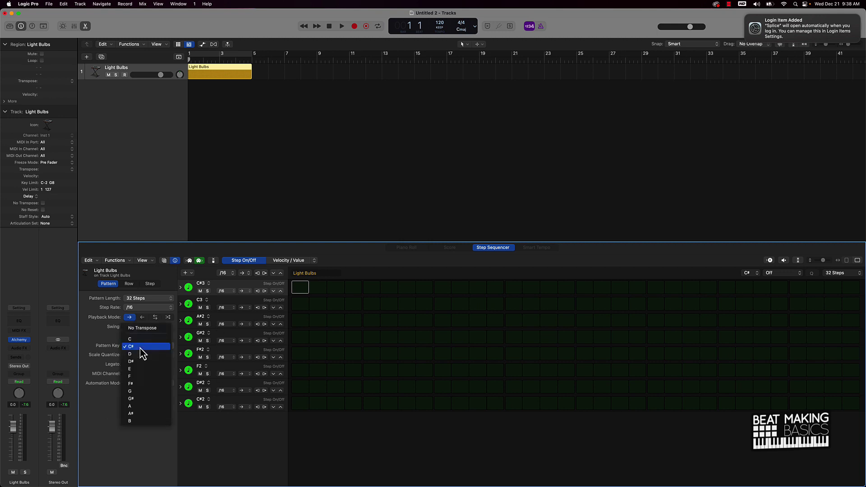
{"action": "left_click", "coordinate": [135, 384]}
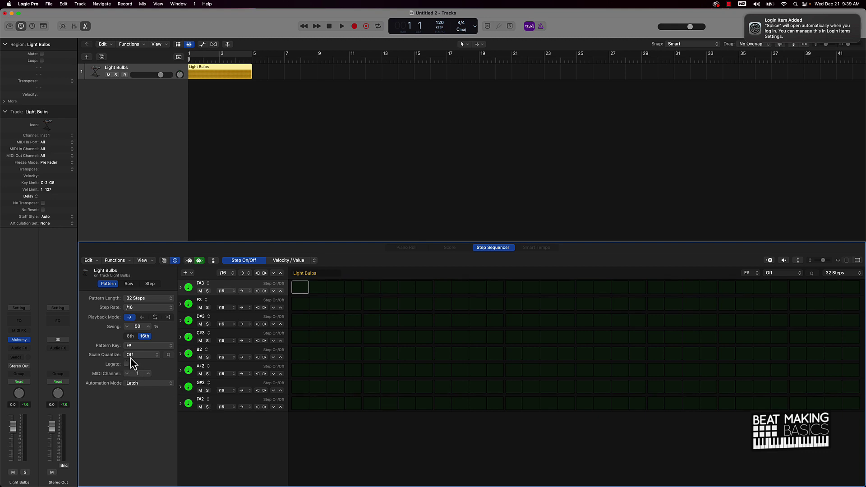
- Quantize the pattern rows to the Japanese scale
{"action": "left_click", "coordinate": [131, 357]}
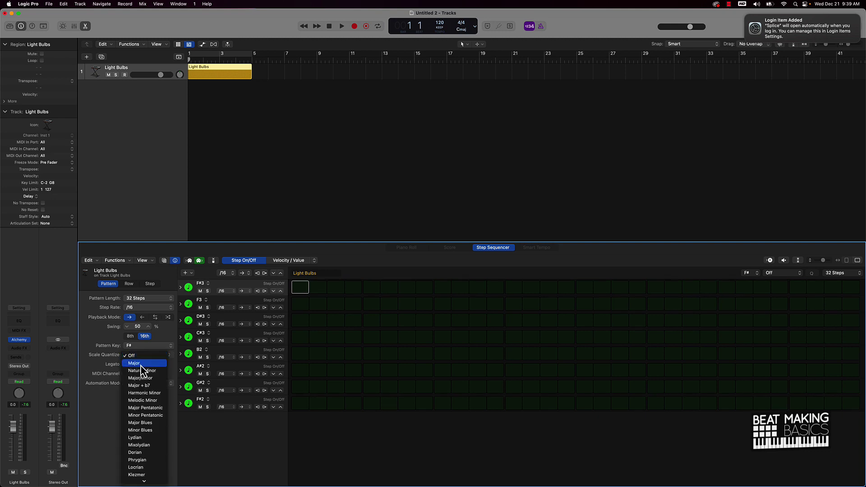
{"action": "scroll", "coordinate": [142, 476], "scroll_direction": "down", "scroll_amount": 2}
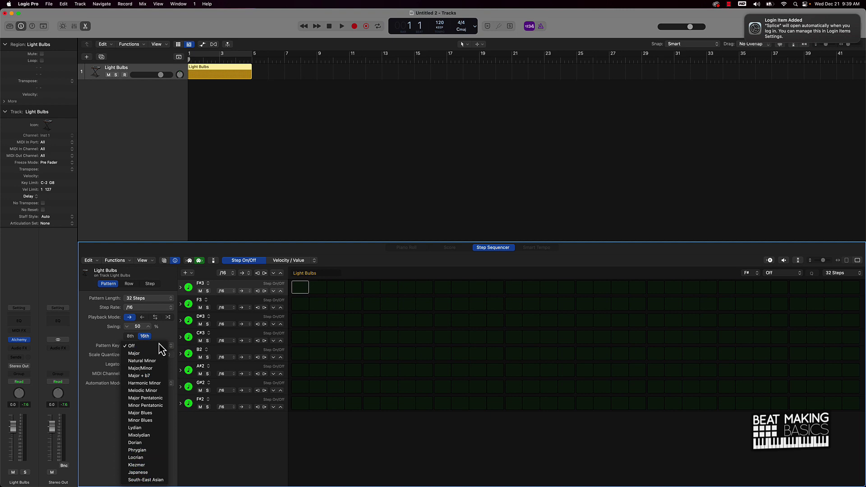
{"action": "left_click", "coordinate": [139, 472]}
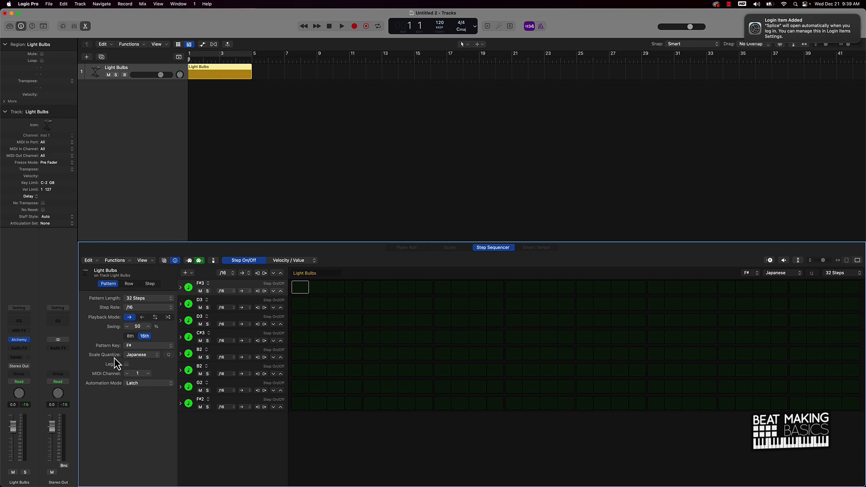
- Enter notes on odd steps 1–15: F#3, D3, G2, B2, F#2, B2, C#3, D3
{"action": "left_click", "coordinate": [297, 290]}
{"action": "left_click", "coordinate": [334, 322]}
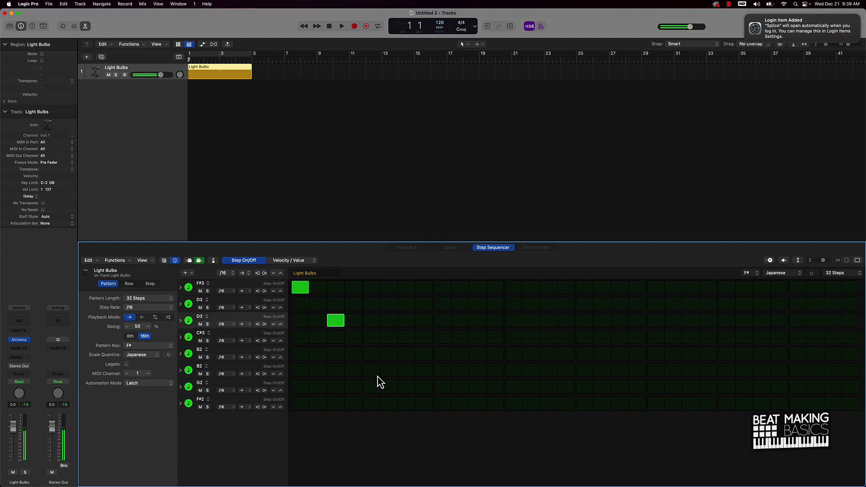
{"action": "left_click", "coordinate": [371, 388]}
{"action": "left_click", "coordinate": [406, 353]}
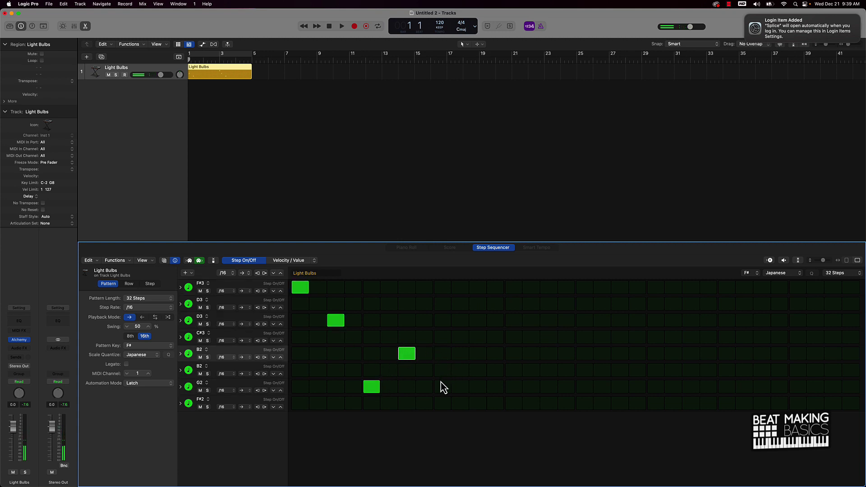
{"action": "left_click", "coordinate": [441, 404]}
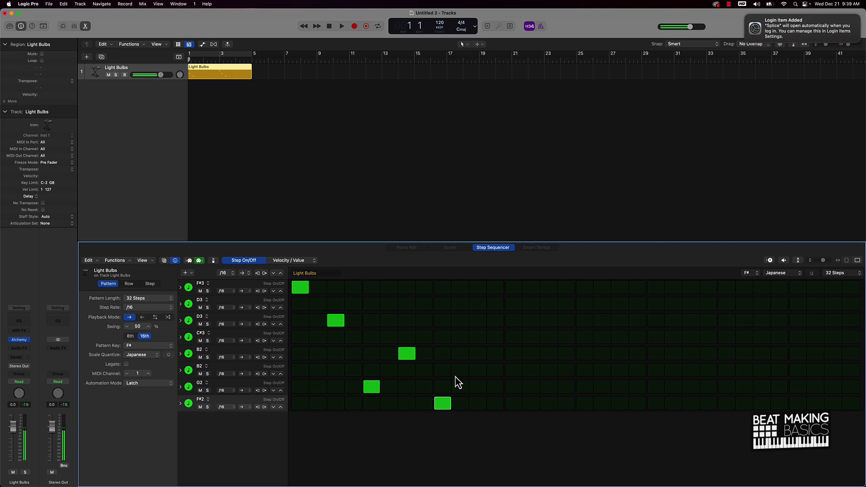
{"action": "left_click", "coordinate": [478, 371]}
{"action": "left_click", "coordinate": [515, 337]}
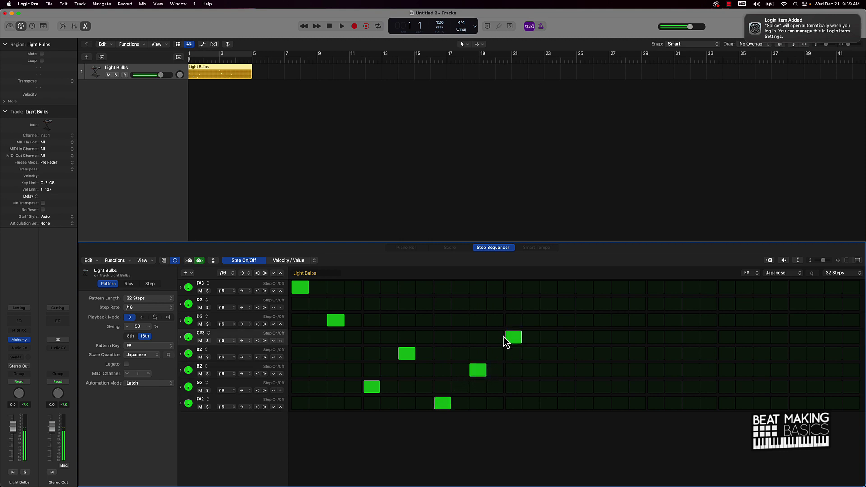
{"action": "left_click", "coordinate": [548, 306]}
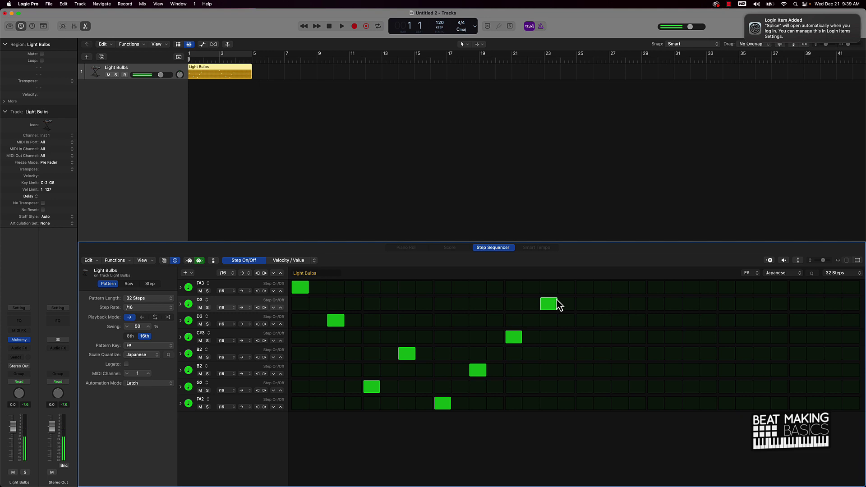
- Enter notes on odd steps 17–31: F#3, B2, G2, B2, D3, F#2, C#3, F#2, correcting mis-clicks
{"action": "left_click", "coordinate": [586, 289]}
{"action": "left_click", "coordinate": [620, 355]}
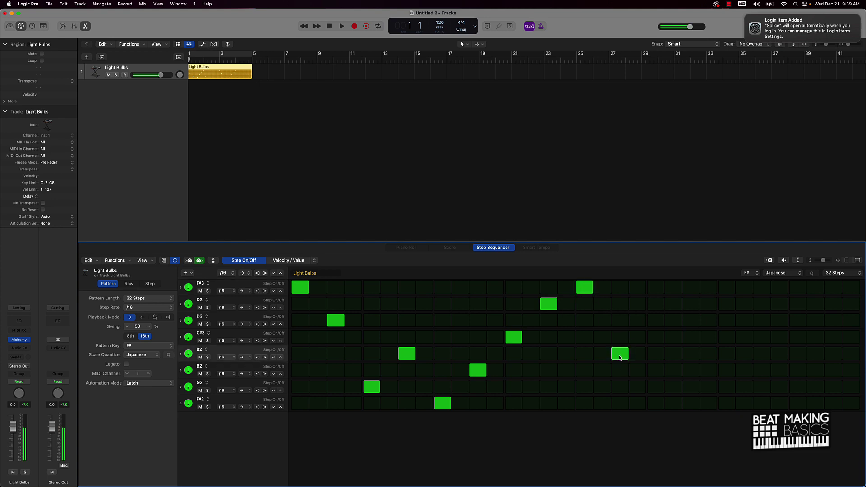
{"action": "left_click", "coordinate": [655, 388]}
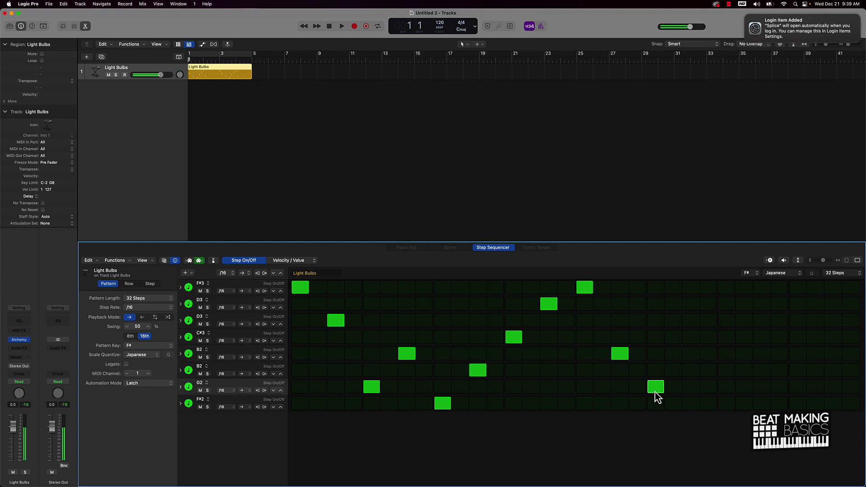
{"action": "left_click", "coordinate": [692, 403]}
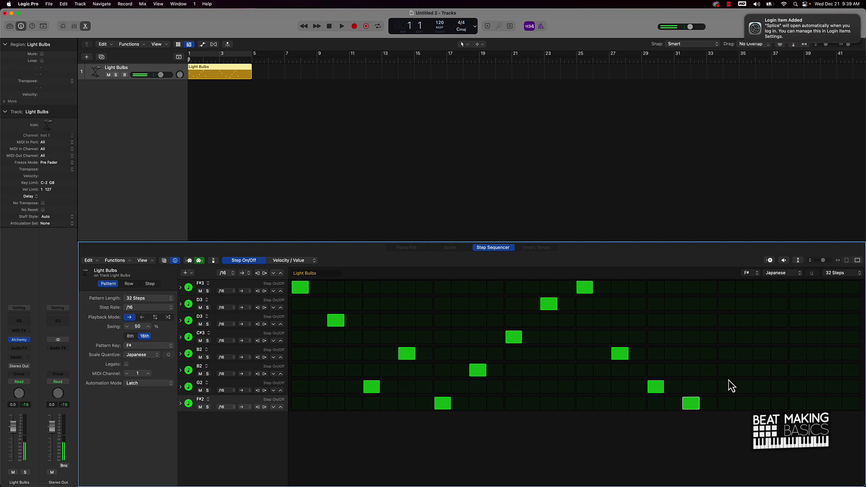
{"action": "left_click", "coordinate": [697, 403]}
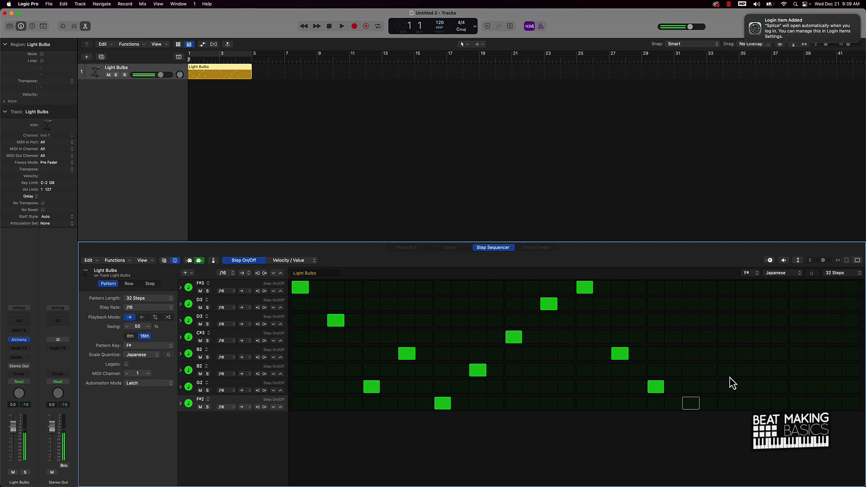
{"action": "left_click", "coordinate": [690, 371]}
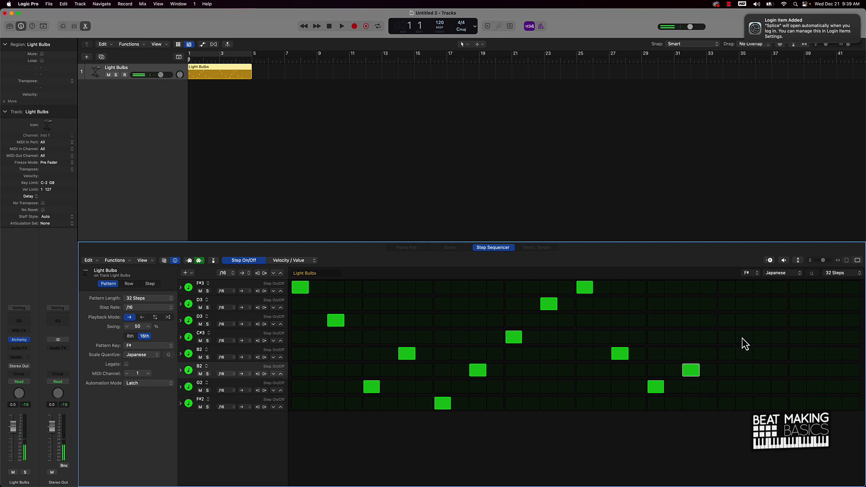
{"action": "left_click", "coordinate": [727, 321]}
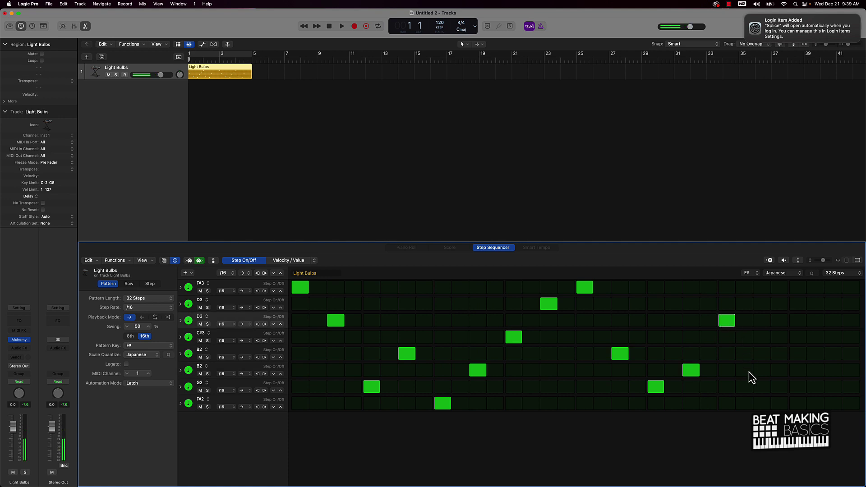
{"action": "left_click", "coordinate": [764, 388]}
{"action": "left_click", "coordinate": [767, 388]}
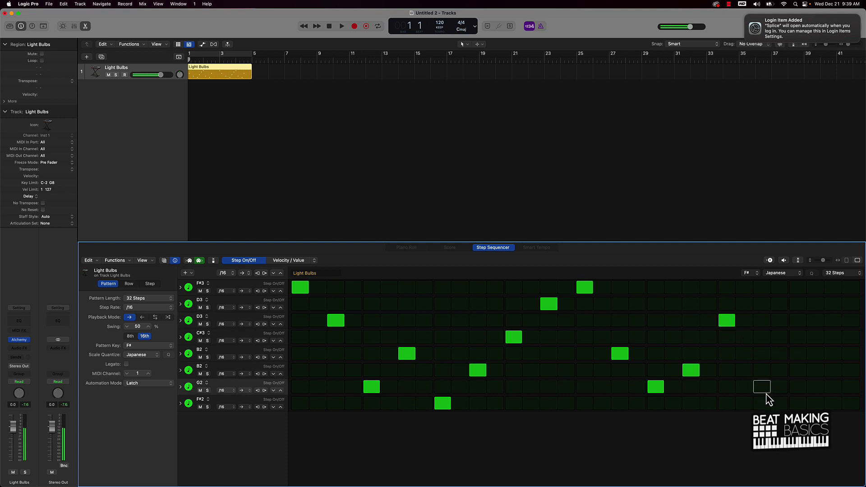
{"action": "left_click", "coordinate": [765, 403]}
{"action": "left_click", "coordinate": [798, 338]}
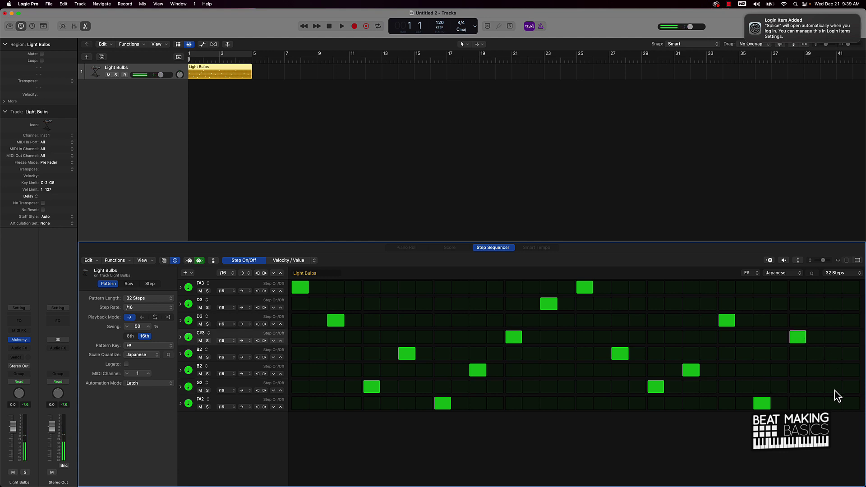
{"action": "left_click", "coordinate": [834, 403]}
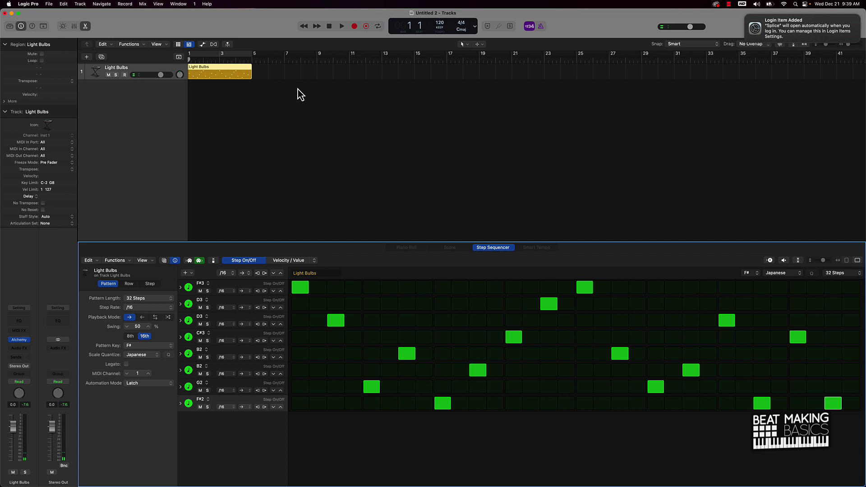
- Loop bars 1–5, play then stop the pattern, and toggle the pattern settings off and on
{"action": "left_click", "coordinate": [240, 52]}
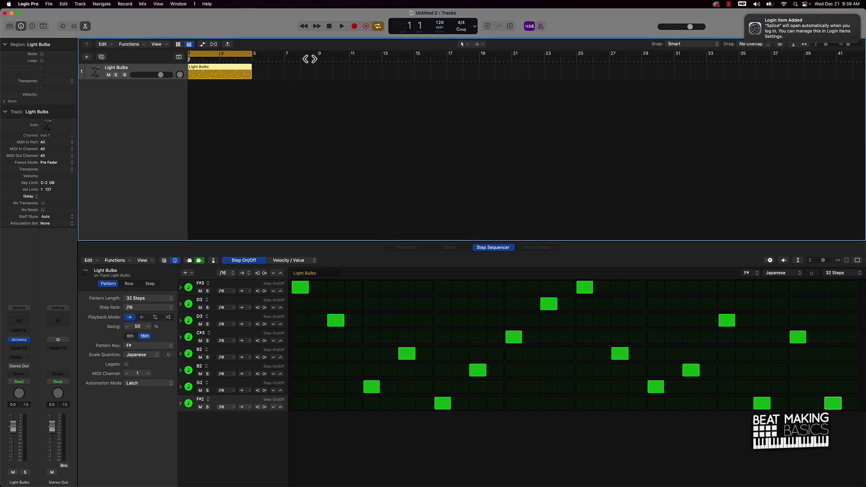
{"action": "key", "text": "space"}
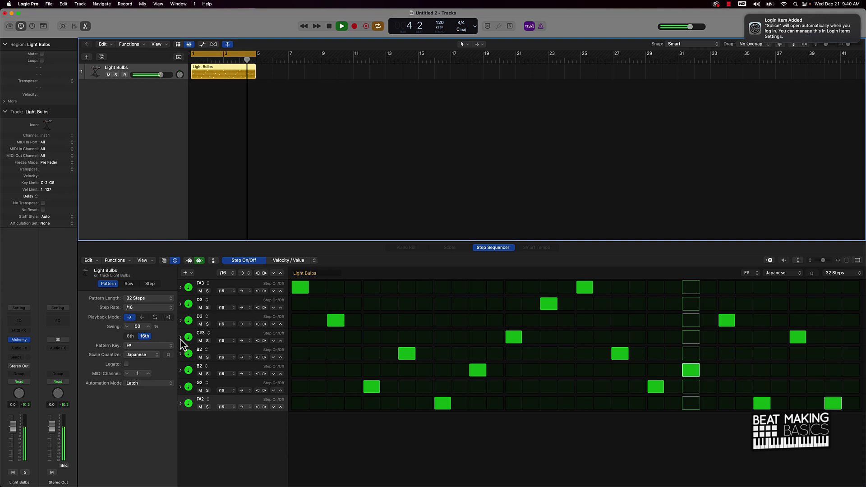
{"action": "key", "text": "space"}
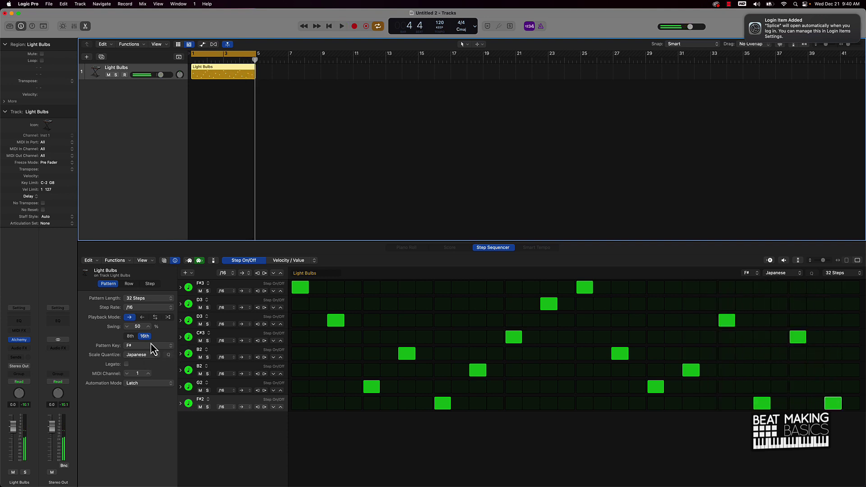
{"action": "left_click", "coordinate": [175, 261]}
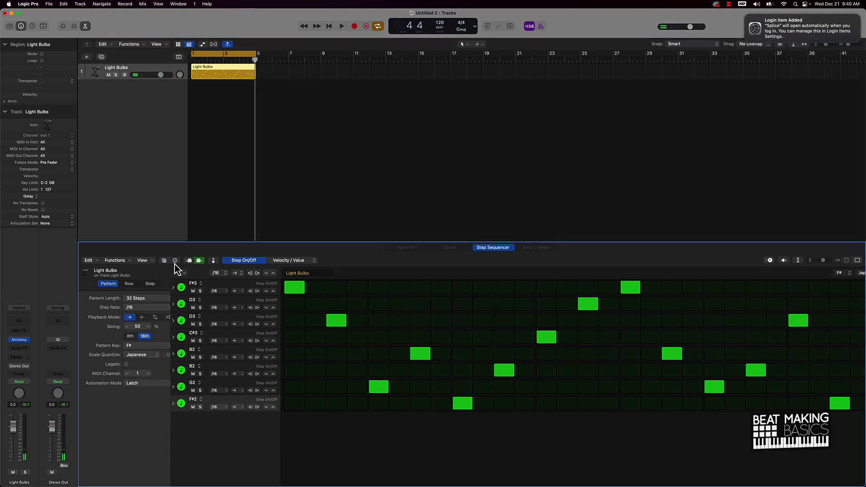
{"action": "left_click", "coordinate": [175, 261]}
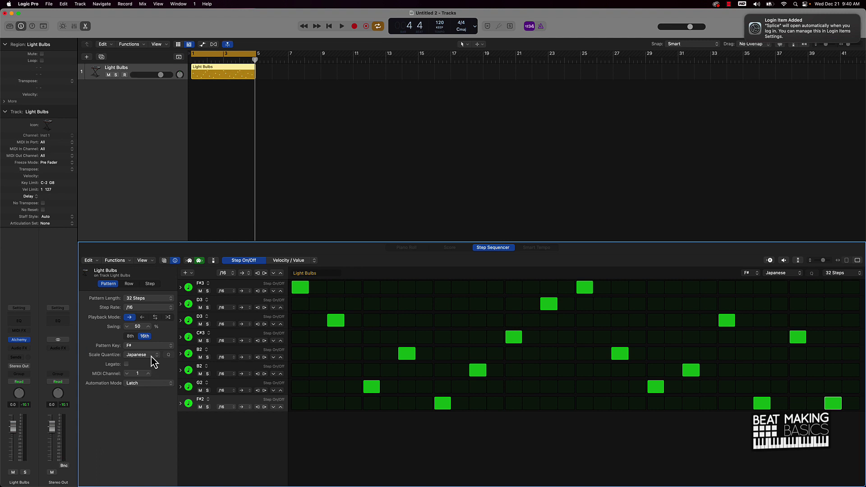
- Transpose the pattern key to C# and play it back
{"action": "left_click", "coordinate": [141, 347]}
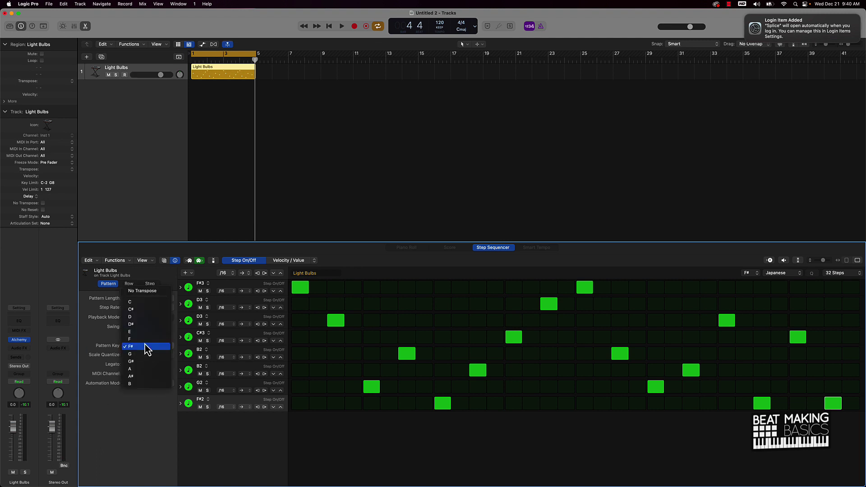
{"action": "left_click", "coordinate": [137, 309]}
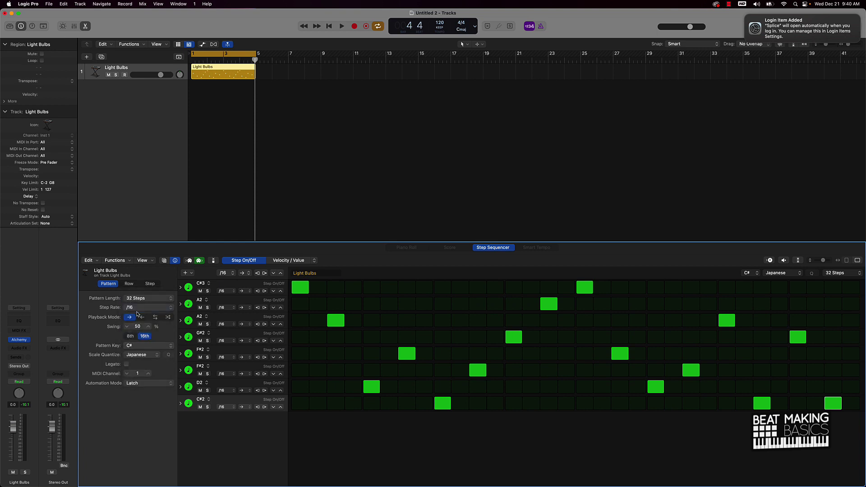
{"action": "key", "text": "space"}
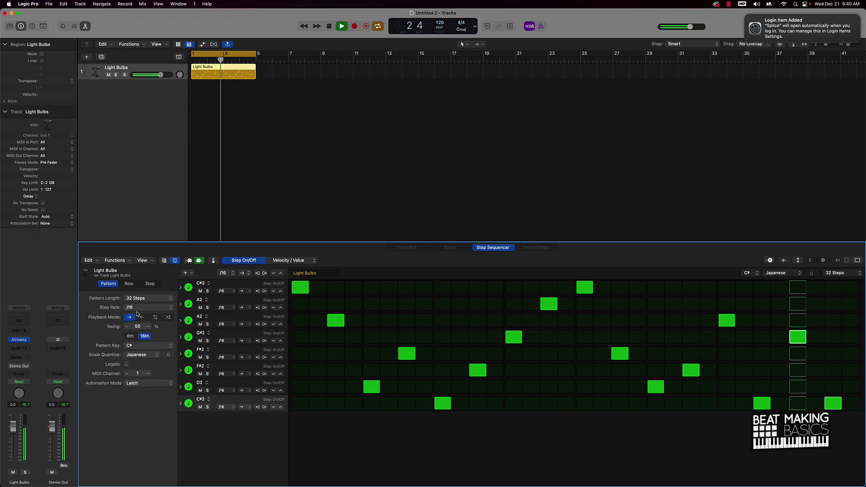
{"action": "key", "text": "space"}
- Transpose to D#, play it, dismiss the login-item notification, then stop
{"action": "left_click", "coordinate": [133, 348]}
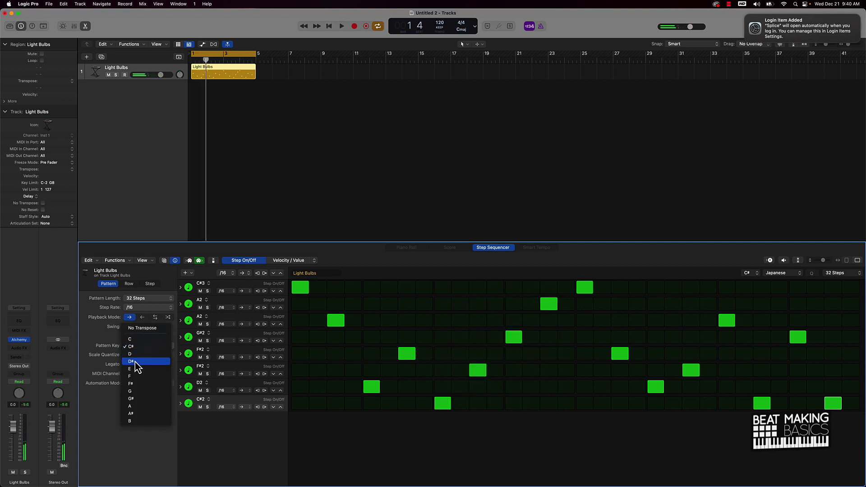
{"action": "left_click", "coordinate": [136, 361]}
{"action": "key", "text": "space"}
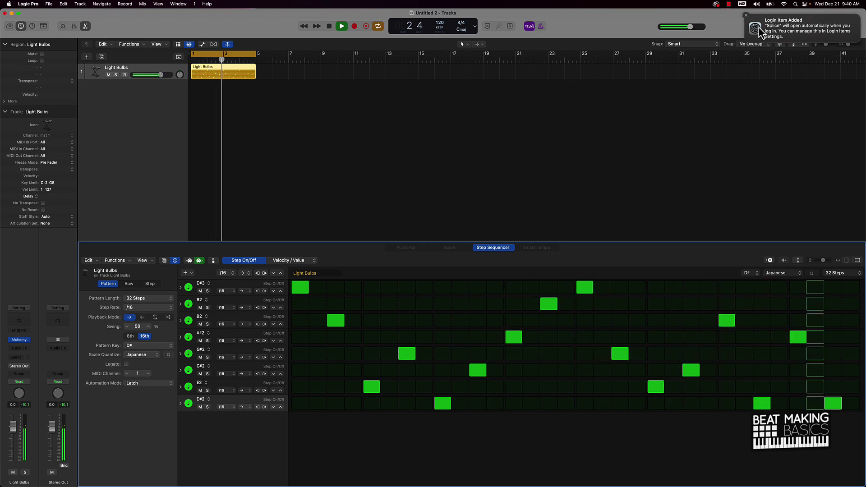
{"action": "left_click", "coordinate": [746, 16]}
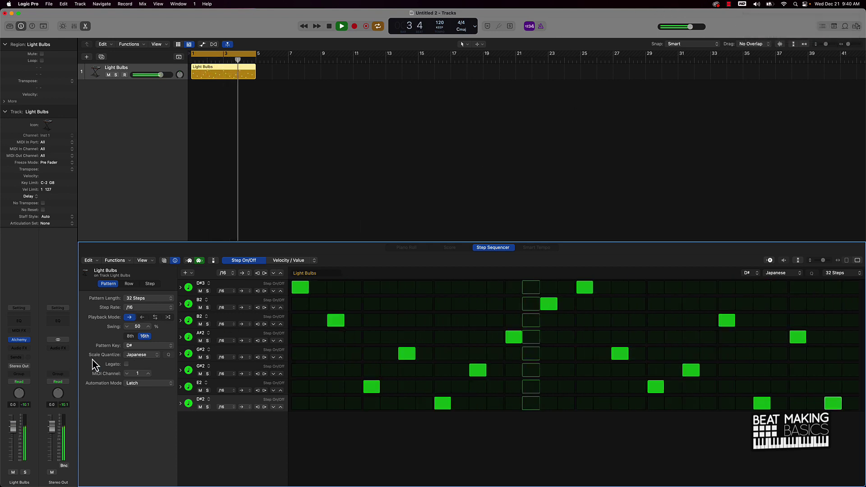
{"action": "key", "text": "space"}
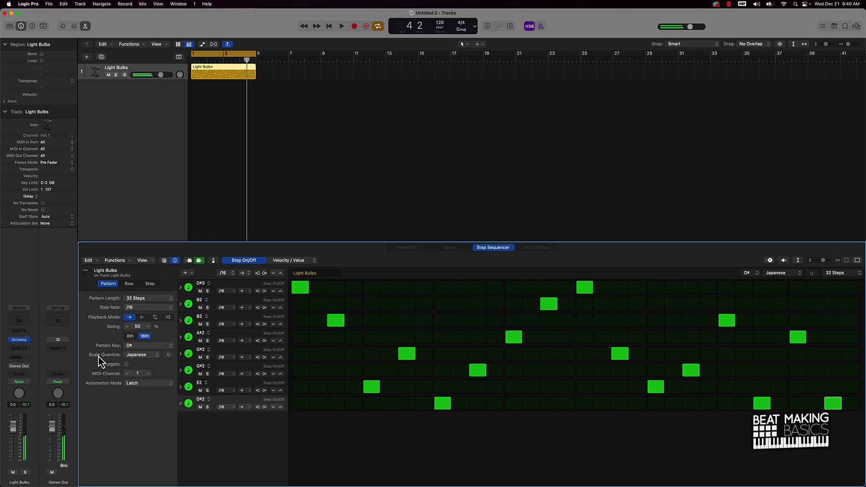
- Quantize the pattern to the Dorian scale and start playback
{"action": "left_click", "coordinate": [146, 356]}
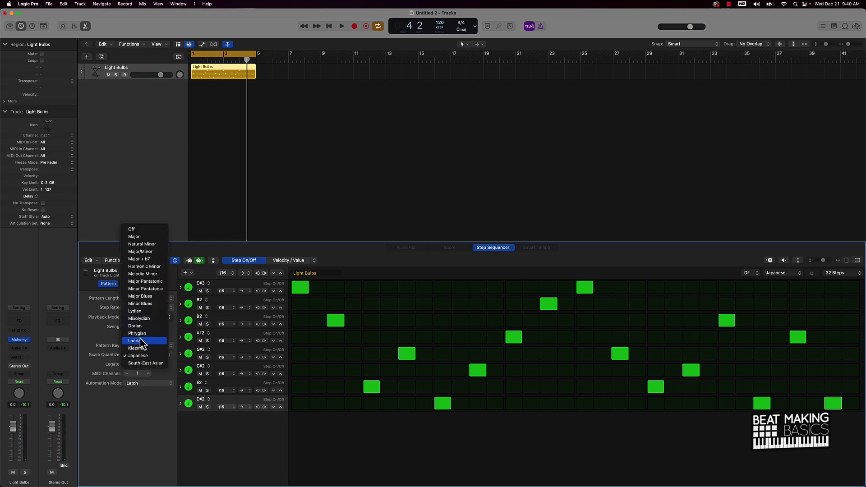
{"action": "left_click", "coordinate": [140, 329]}
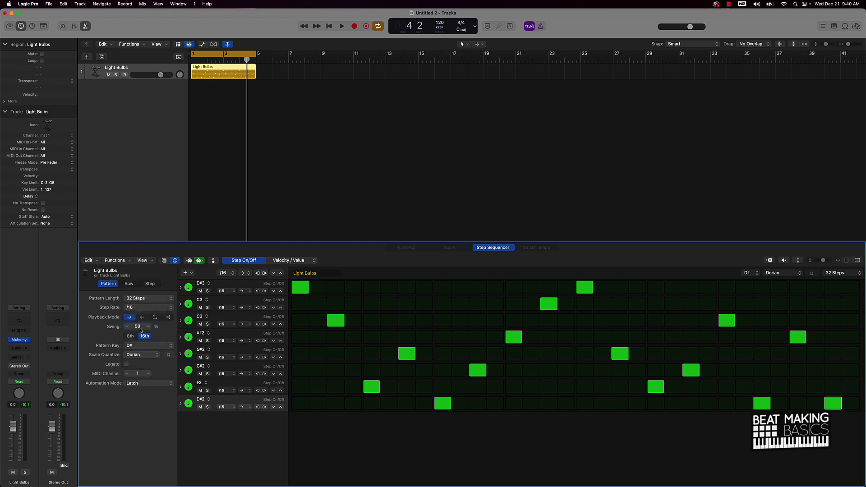
{"action": "key", "text": "space"}
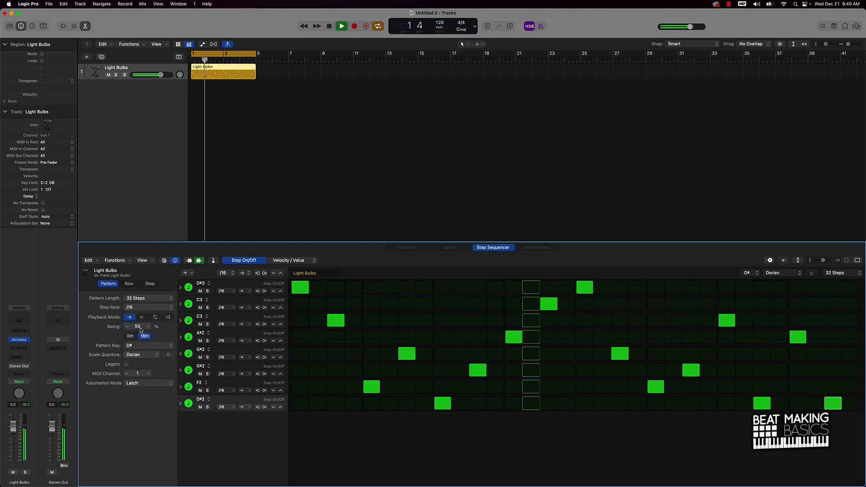
- Switch the scale to Mixolydian, then Phrygian, and transpose the key to A#
{"action": "left_click", "coordinate": [140, 361]}
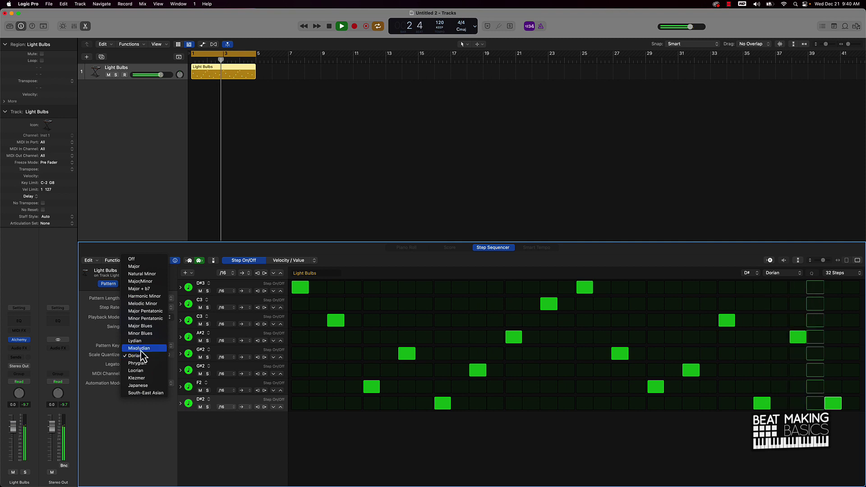
{"action": "left_click", "coordinate": [141, 351]}
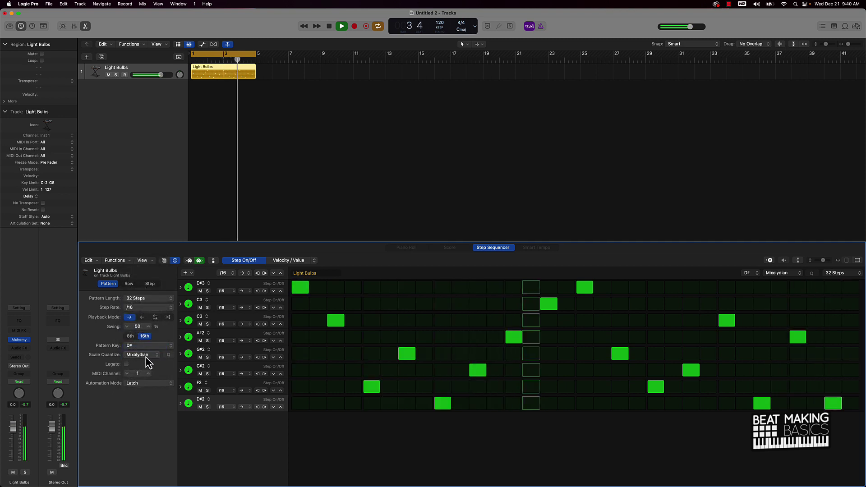
{"action": "left_click", "coordinate": [146, 356]}
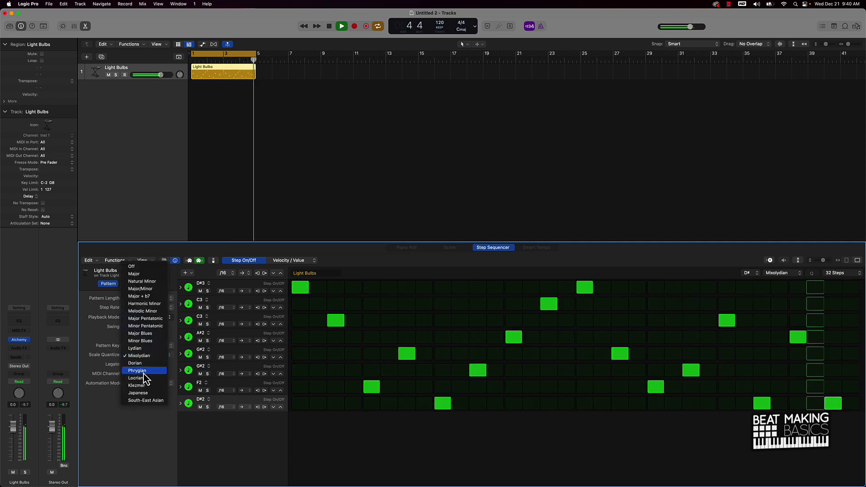
{"action": "left_click", "coordinate": [144, 371]}
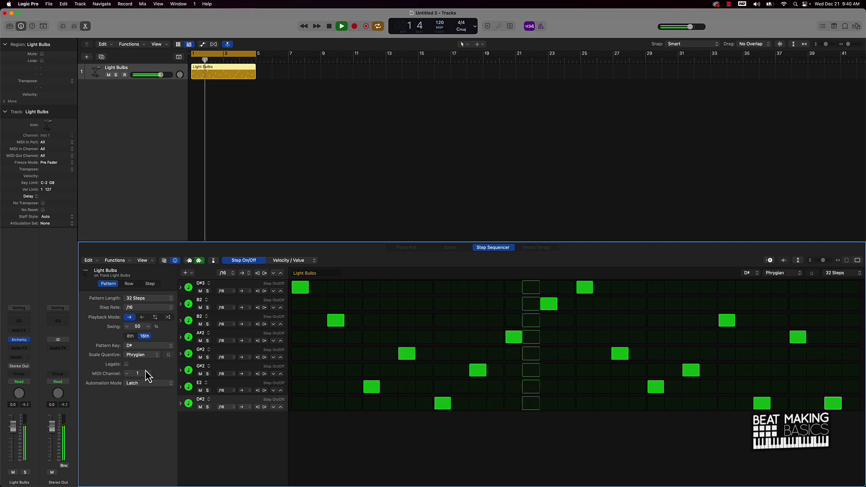
{"action": "left_click", "coordinate": [139, 347]}
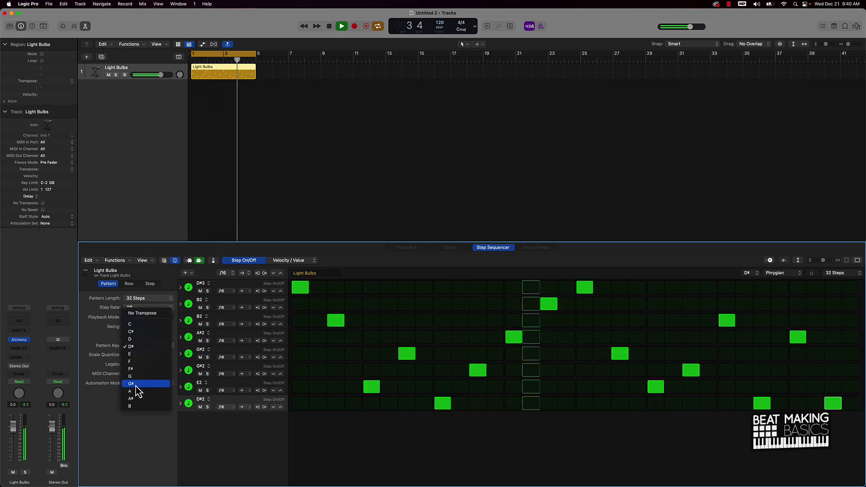
{"action": "left_click", "coordinate": [136, 399]}
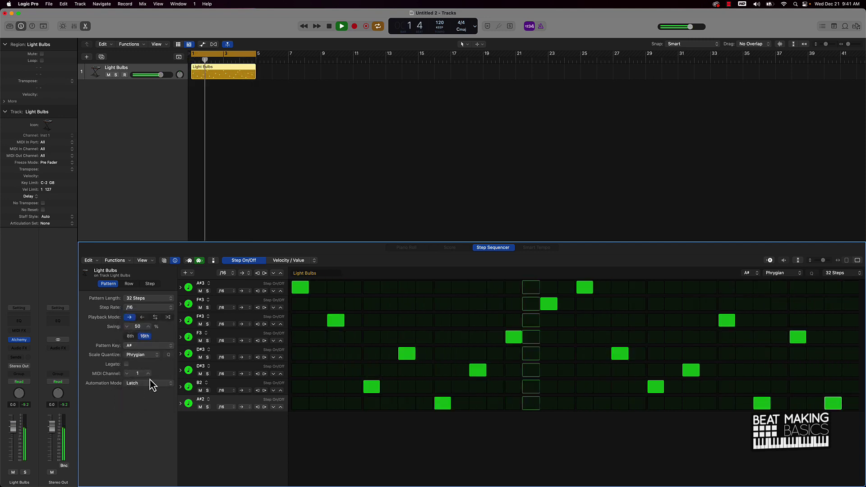
- Deselect the Light Bulbs region and stop playback, leaving a blank 16-step C2–C3 Step Sequencer grid
{"action": "left_click", "coordinate": [283, 197]}
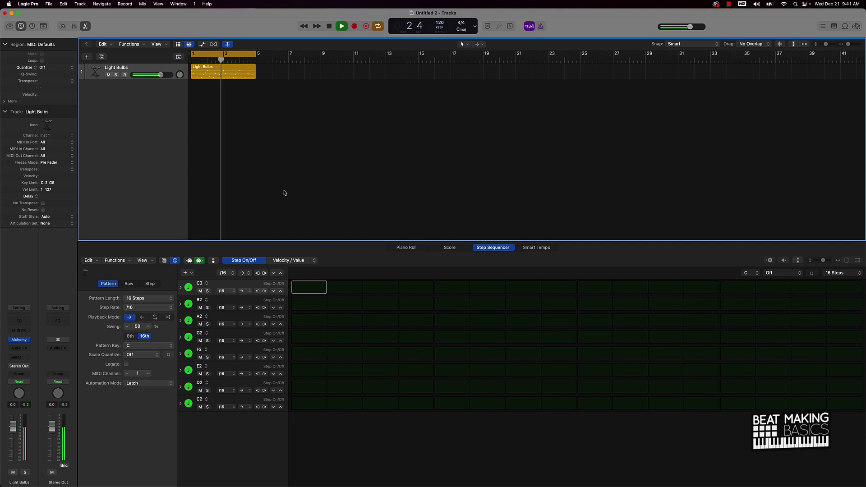
{"action": "key", "text": "space"}
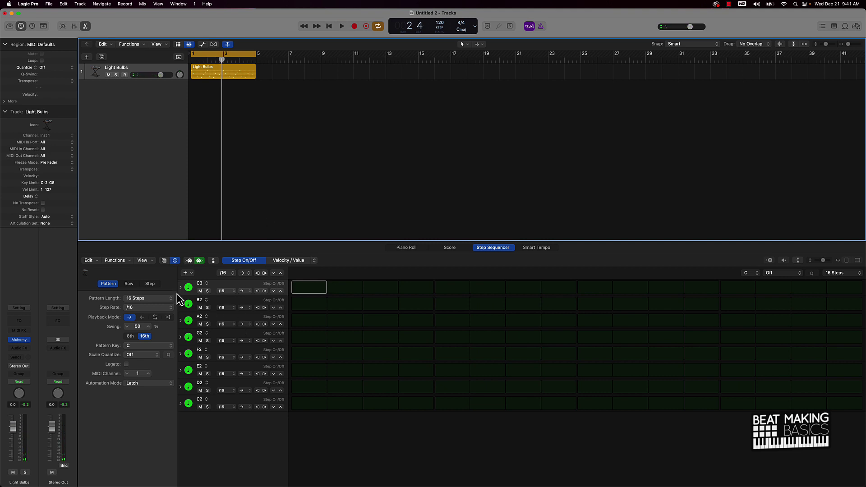
{"action": "left_click", "coordinate": [175, 261]}
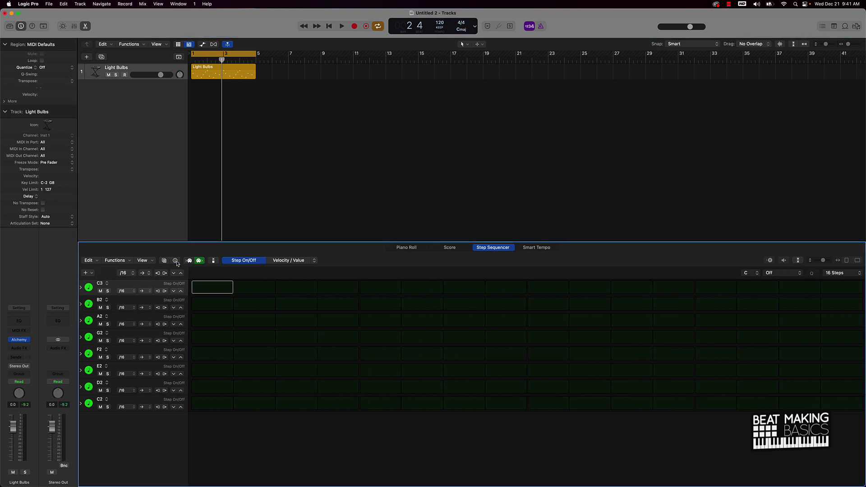
{"action": "left_click", "coordinate": [175, 261]}
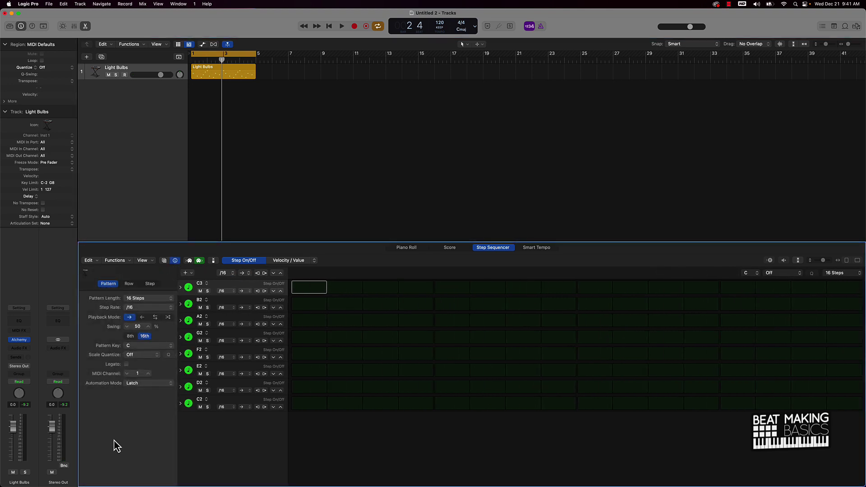